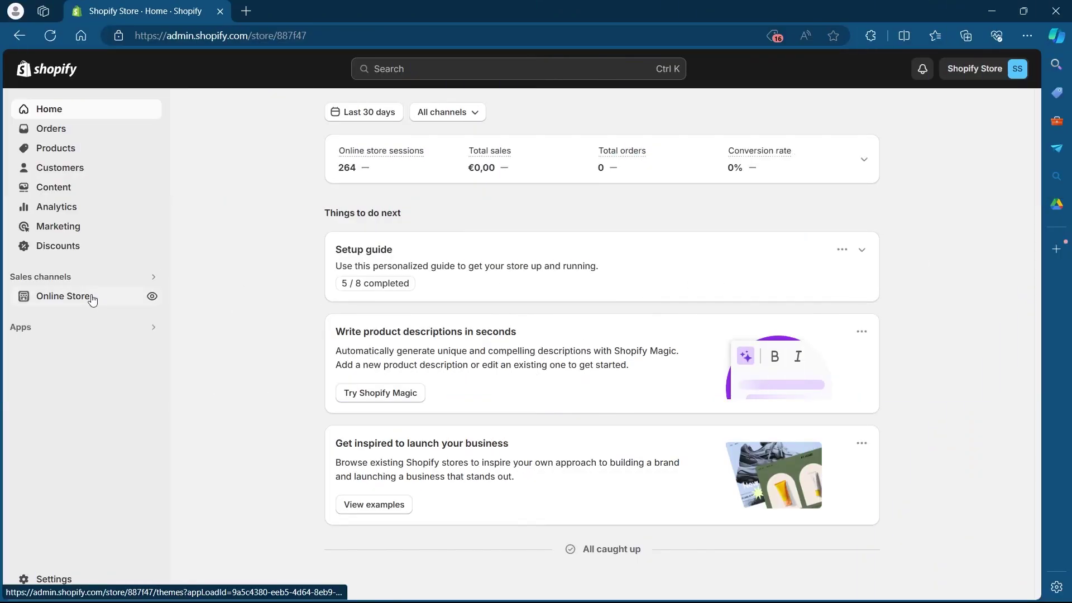
# Go to Online Store Preferences and focus the empty homepage meta description field.
pyautogui.click(53, 301)
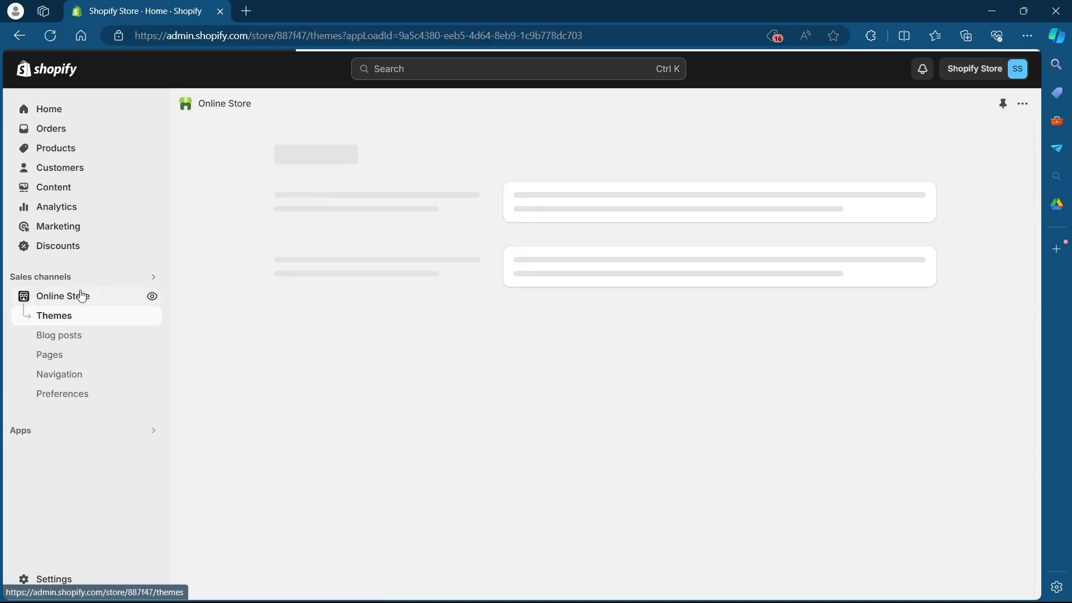
pyautogui.click(57, 397)
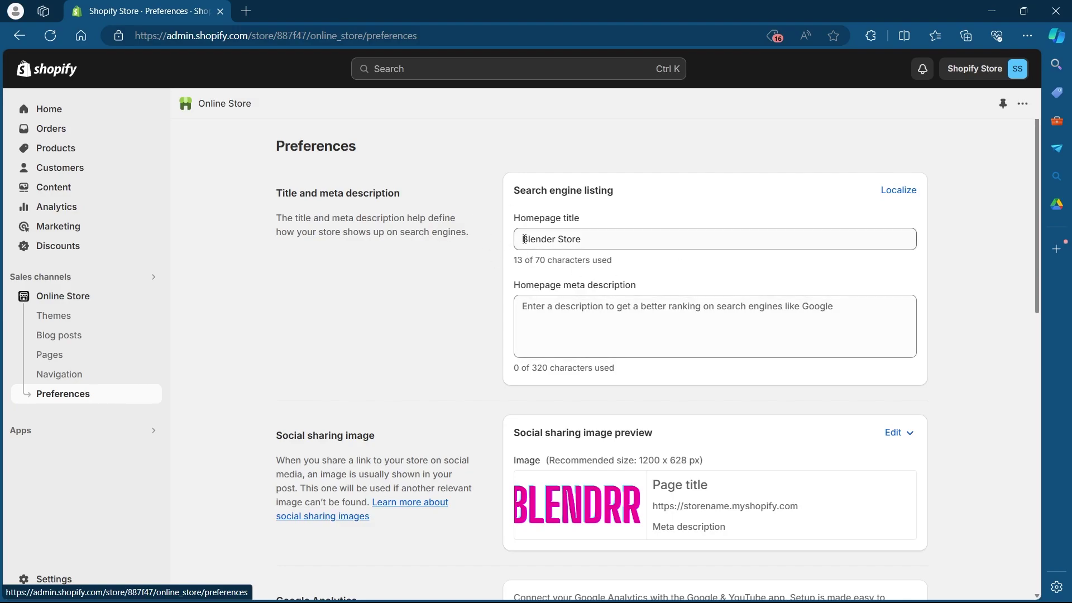
pyautogui.click(591, 236)
pyautogui.click(559, 319)
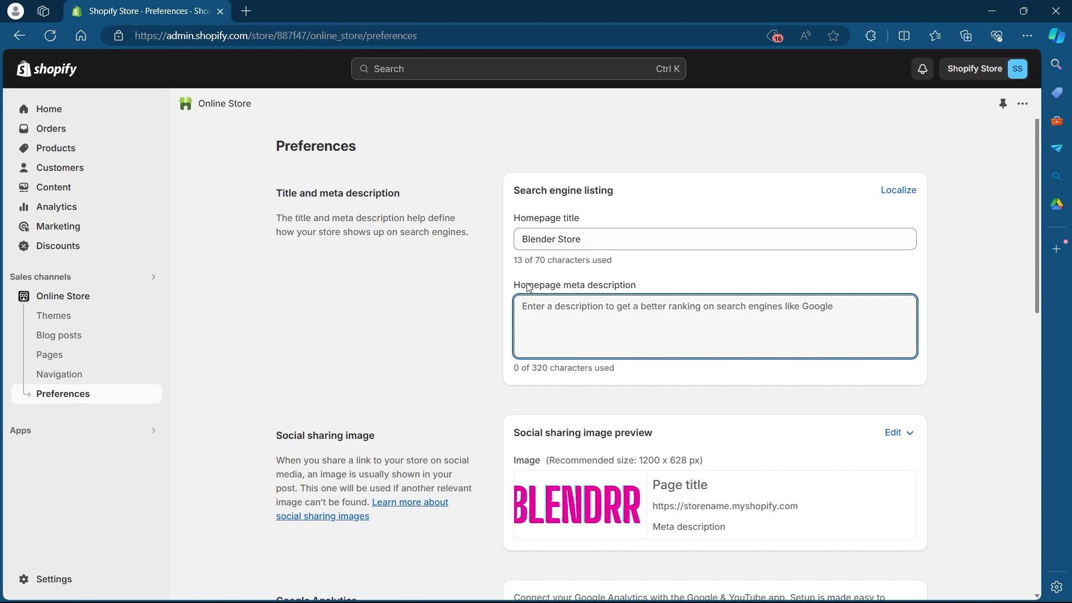
pyautogui.write('cj')
pyautogui.press('BackSpace')
pyautogui.press('BackSpace')
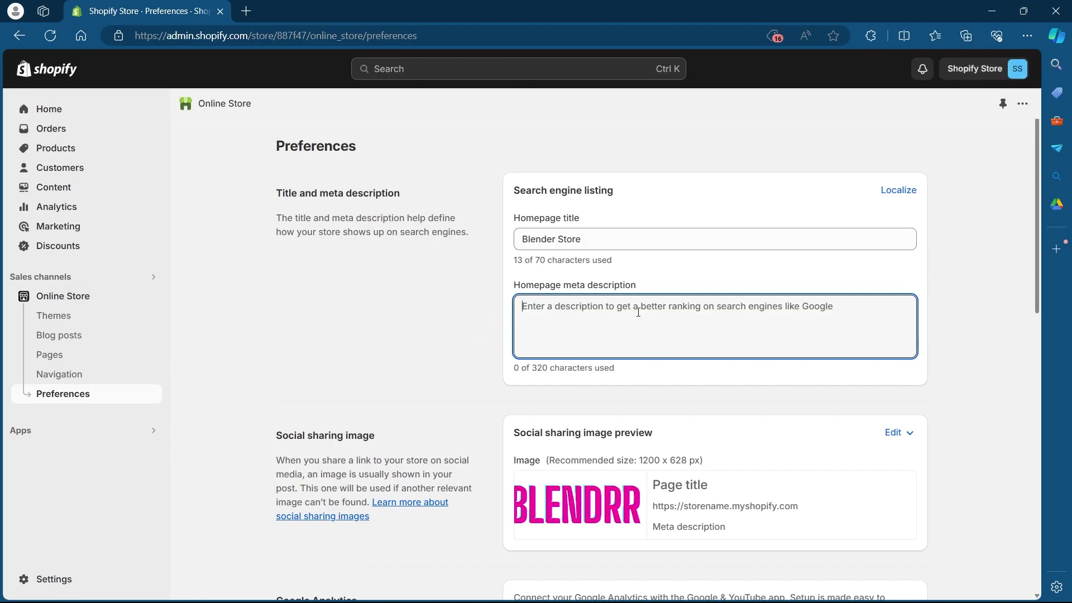